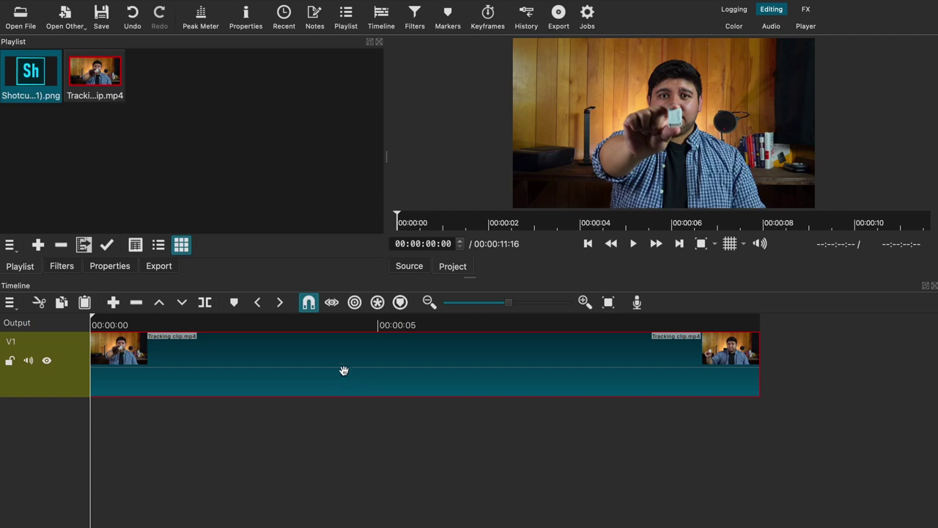
# Step: Add a V2 video track and place the Shotcut logo on it, extended to the video's end
pyautogui.click(11, 302)
pyautogui.moveTo(40, 321)
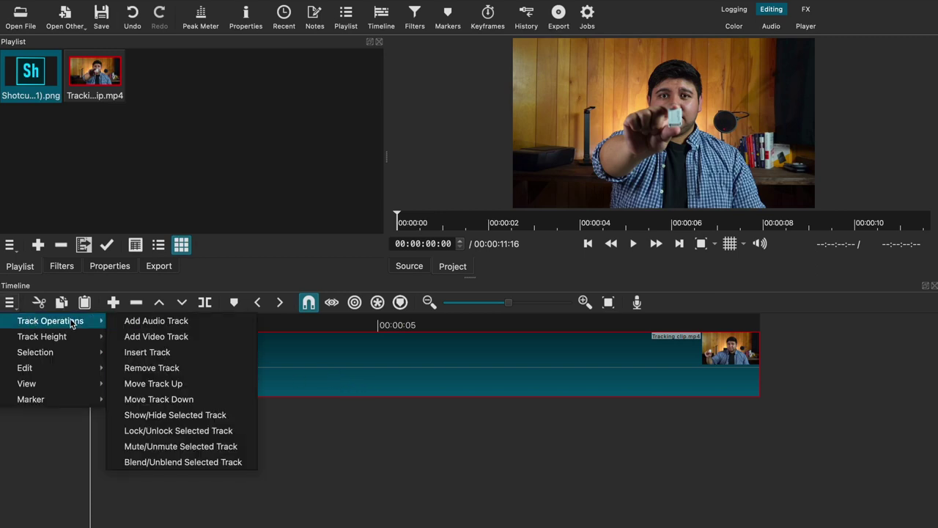
pyautogui.click(155, 337)
pyautogui.click(202, 359)
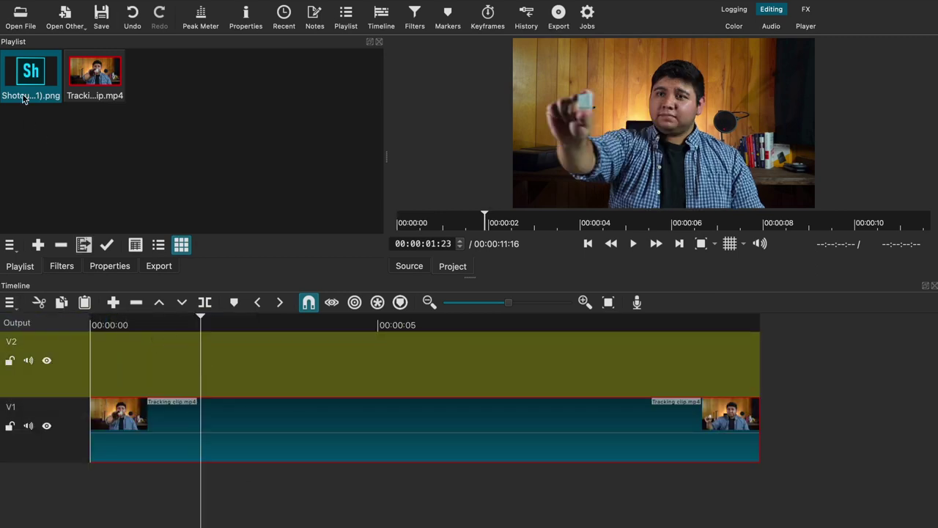
pyautogui.moveTo(23, 99); pyautogui.dragTo(94, 365)
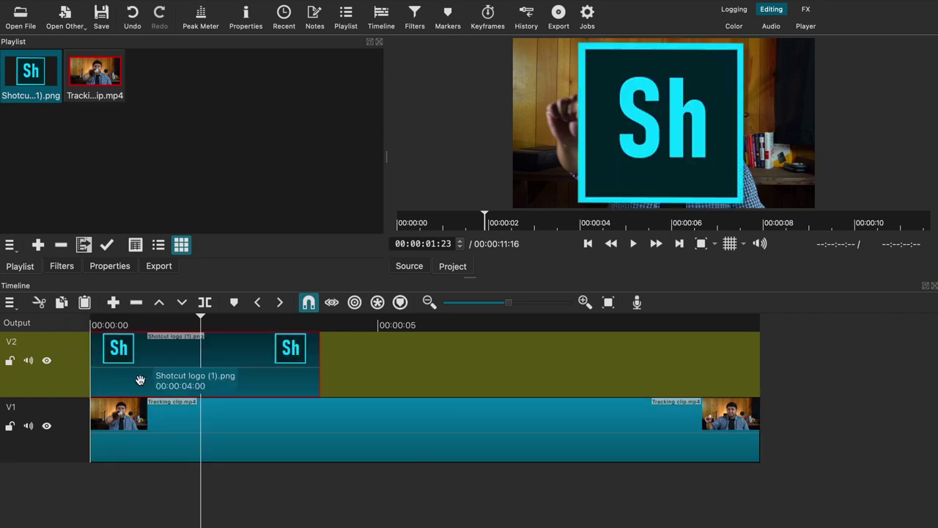
pyautogui.moveTo(318, 391); pyautogui.dragTo(768, 381)
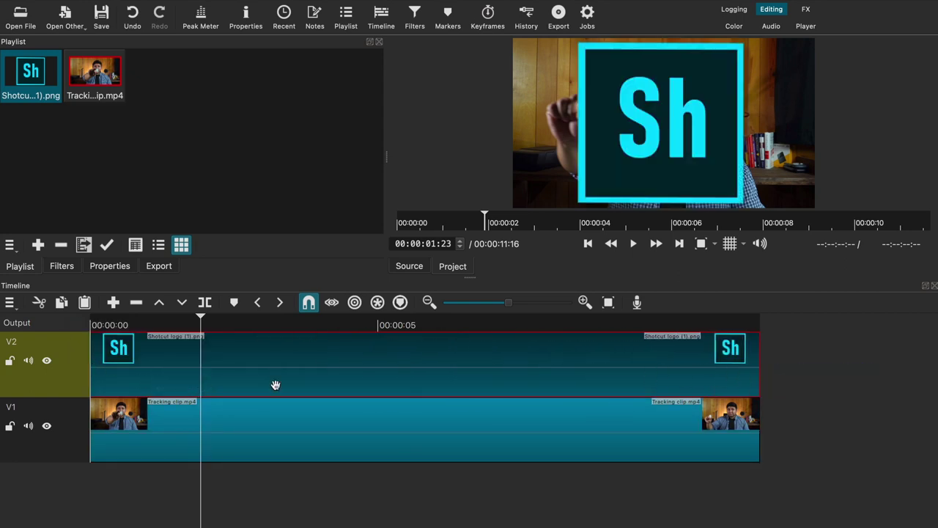
# Step: Return to the start, hide the V2 track, and select the tracking clip on V1
pyautogui.press('Home')
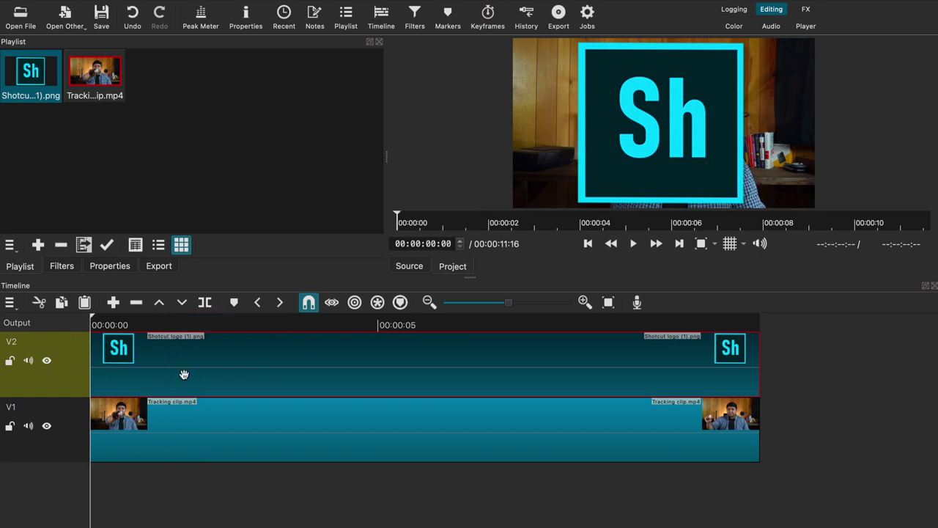
pyautogui.click(47, 362)
pyautogui.click(192, 439)
# Step: Add the Motion Tracker filter to the tracking clip and enlarge its settings panel
pyautogui.click(69, 268)
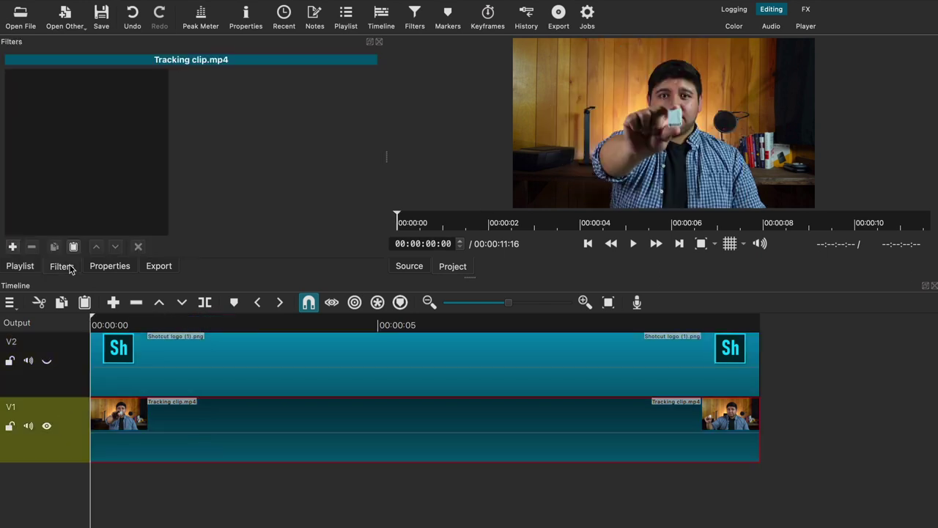
pyautogui.click(12, 247)
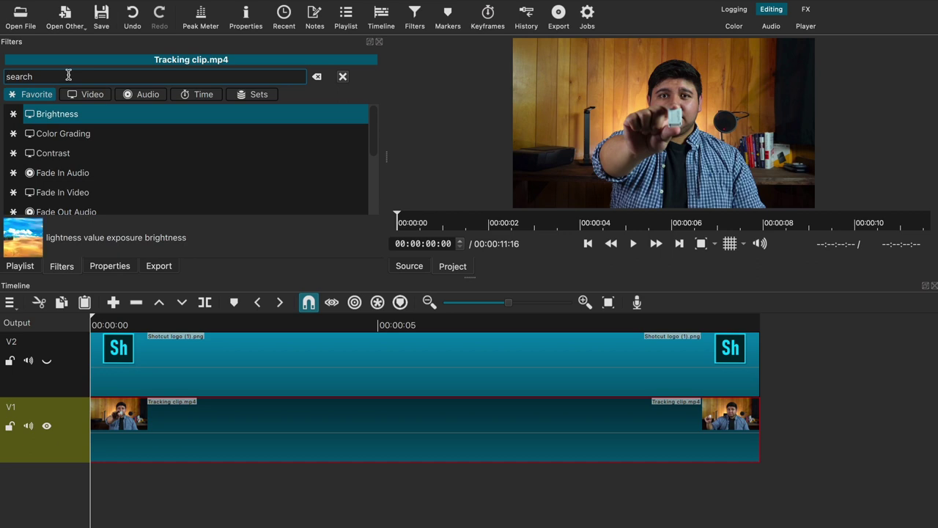
pyautogui.write('motion')
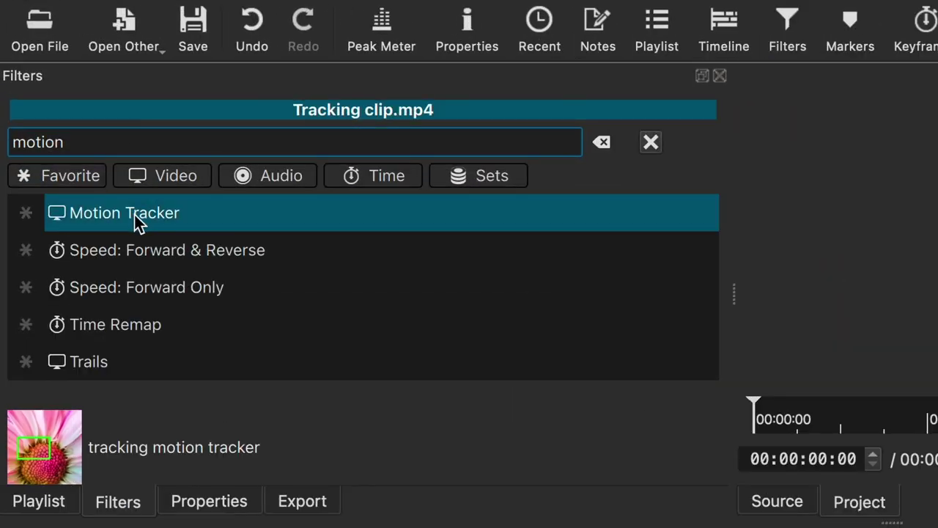
pyautogui.click(137, 222)
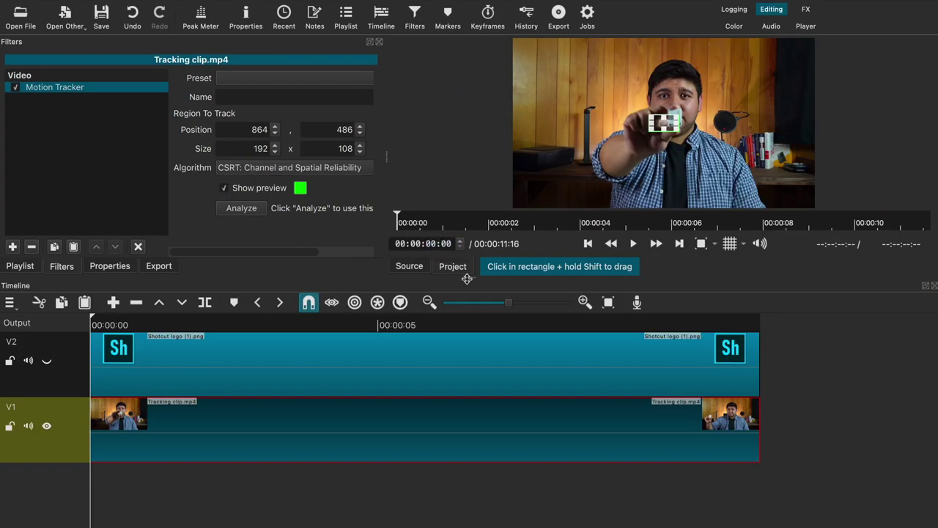
pyautogui.moveTo(467, 278); pyautogui.dragTo(466, 318)
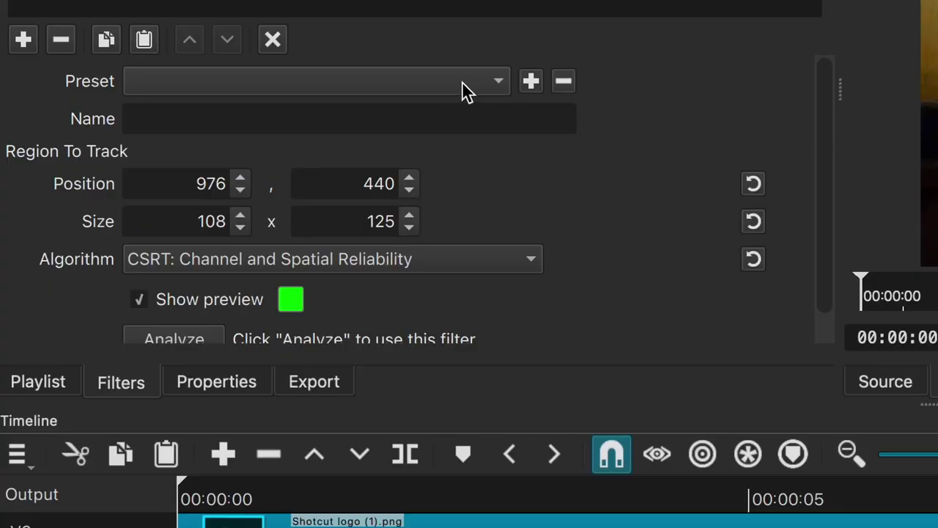
# Step: Check the preset list without choosing one, then focus the tracker's Name field
pyautogui.click(464, 90)
pyautogui.click(462, 92)
pyautogui.click(169, 119)
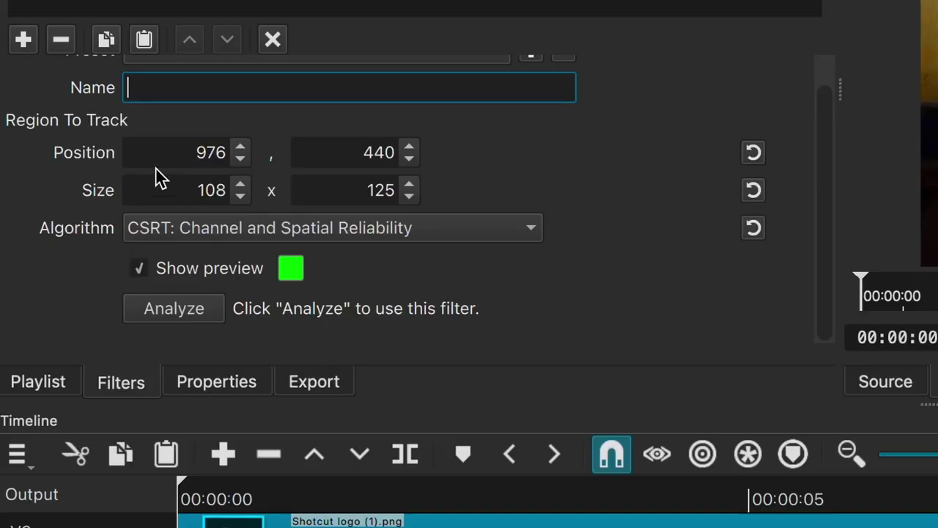
# Step: Focus the region's X field, then list the algorithms CSRT, KCF, MIL, MEDIANFLOW and MOSSE
pyautogui.click(167, 161)
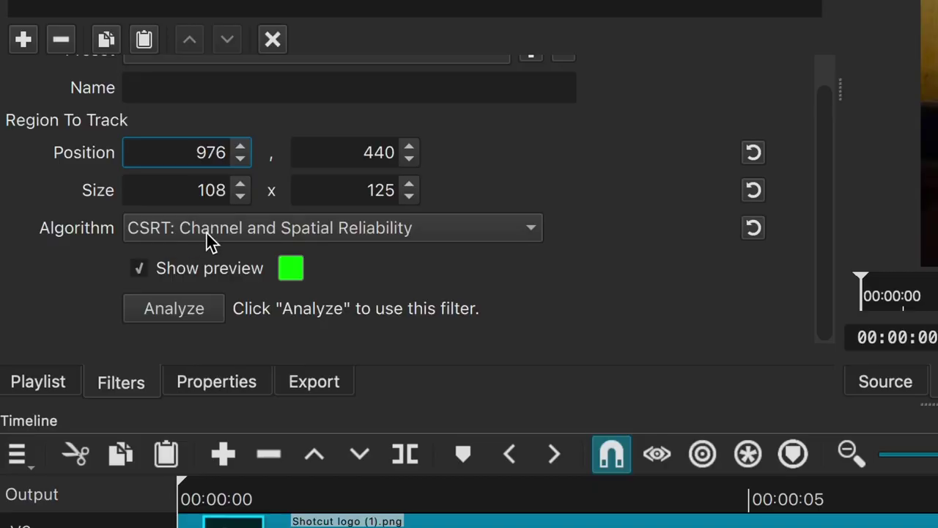
pyautogui.click(204, 230)
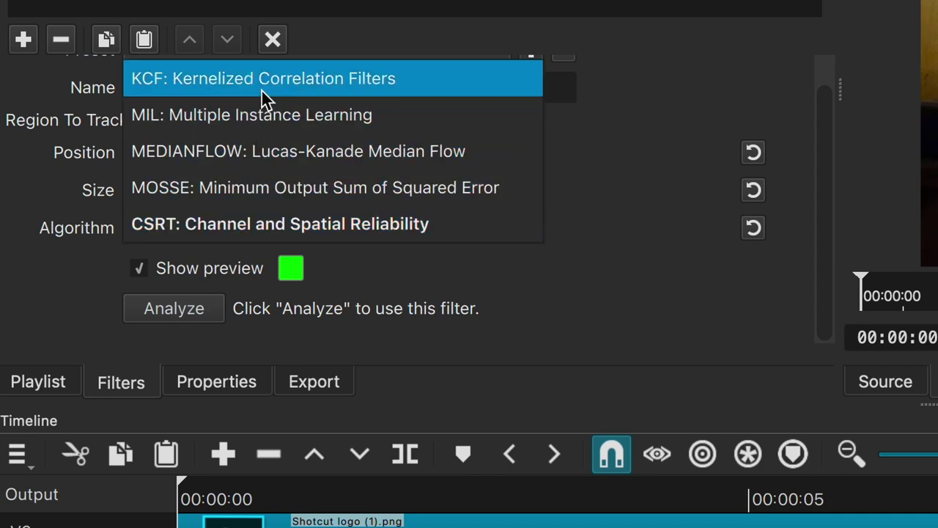
# Step: Use the CSRT algorithm with a green preview box and analyze the clip's motion
pyautogui.click(246, 230)
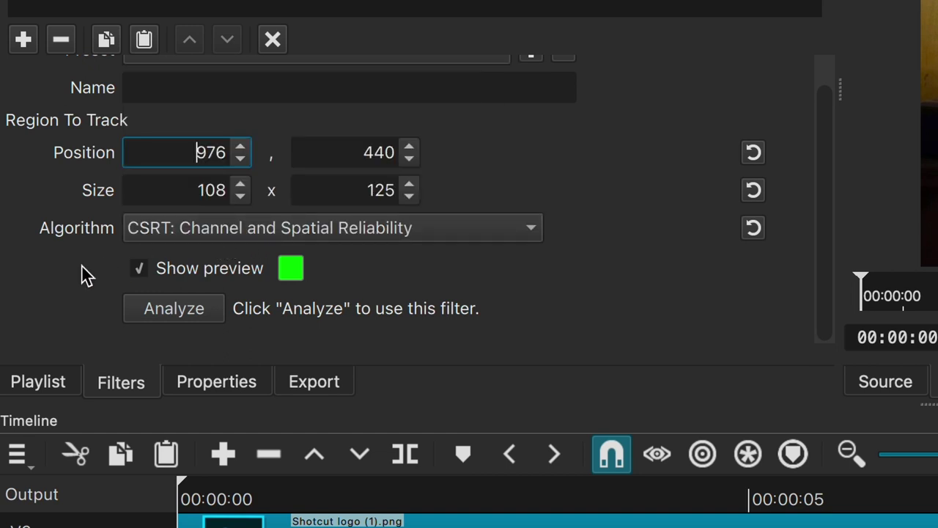
pyautogui.click(145, 269)
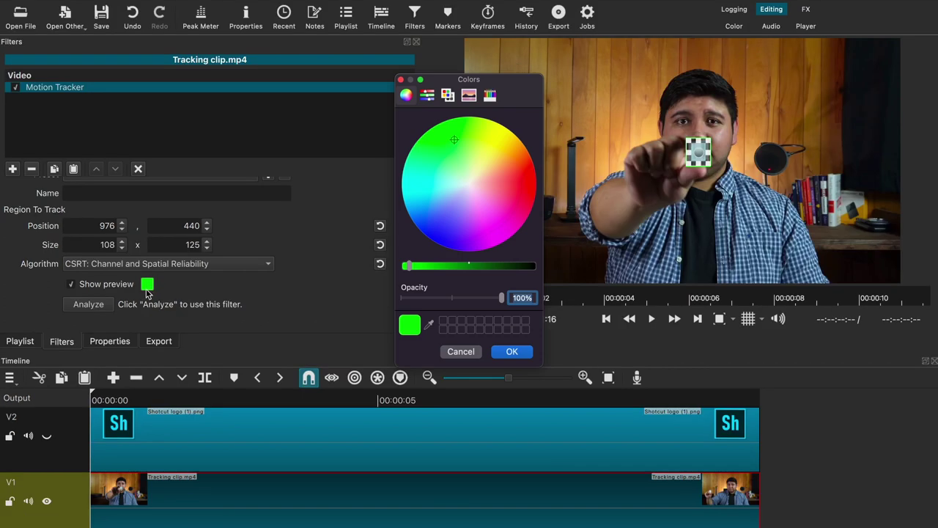
pyautogui.click(512, 352)
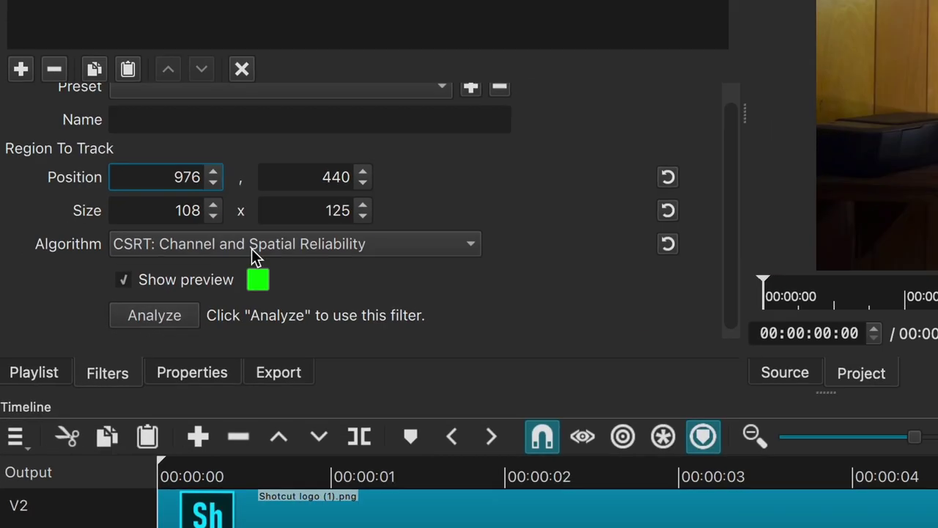
pyautogui.click(307, 230)
pyautogui.click(134, 267)
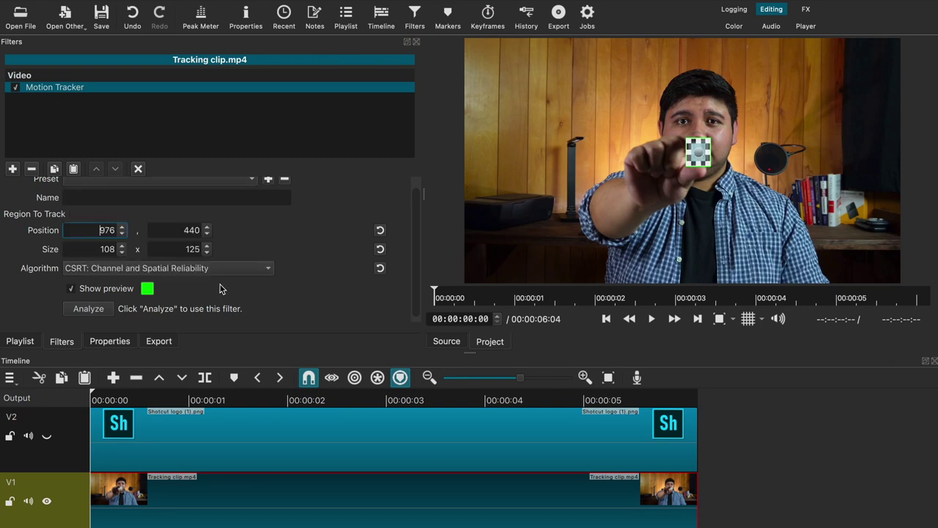
pyautogui.click(89, 308)
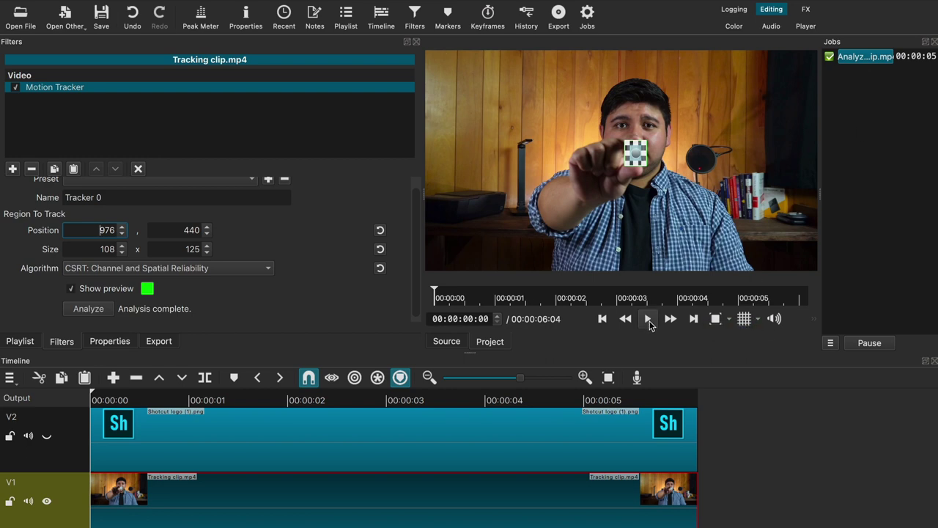
# Step: Play the clip to confirm the green box follows the cube, then scroll the filter panel up
pyautogui.click(648, 325)
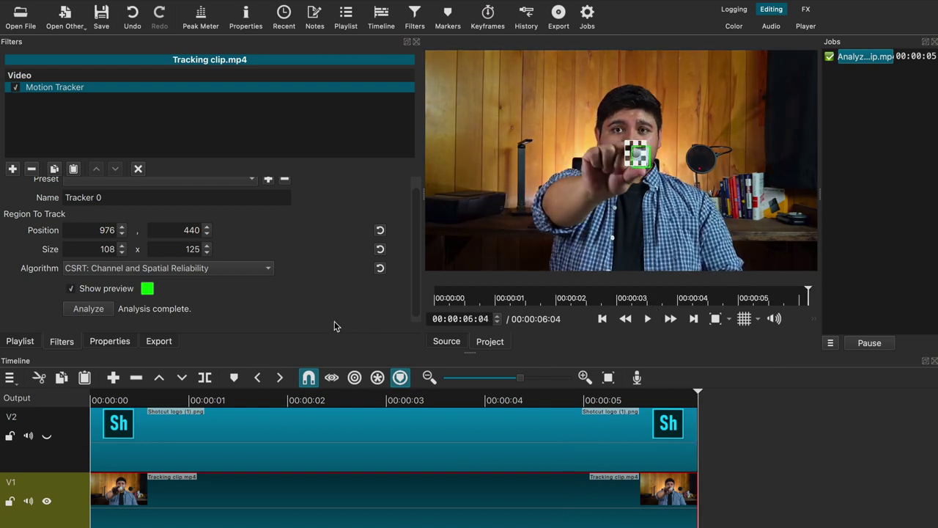
pyautogui.moveTo(418, 279); pyautogui.dragTo(417, 254)
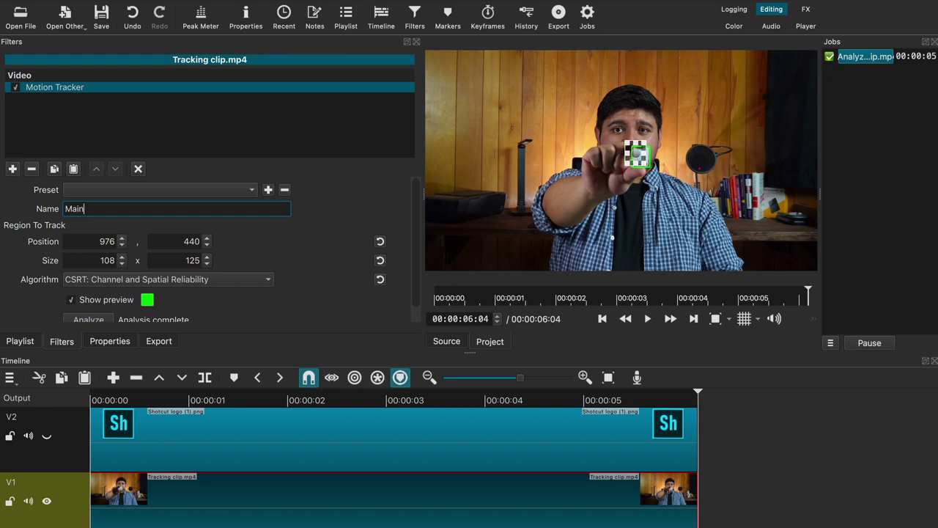
# Step: Save the tracker settings as a preset named Main
pyautogui.click(111, 190)
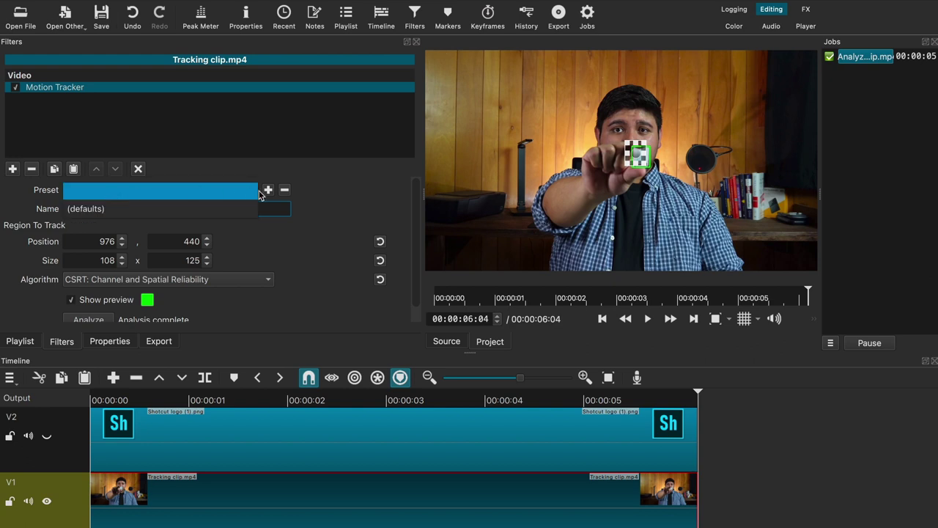
pyautogui.click(266, 190)
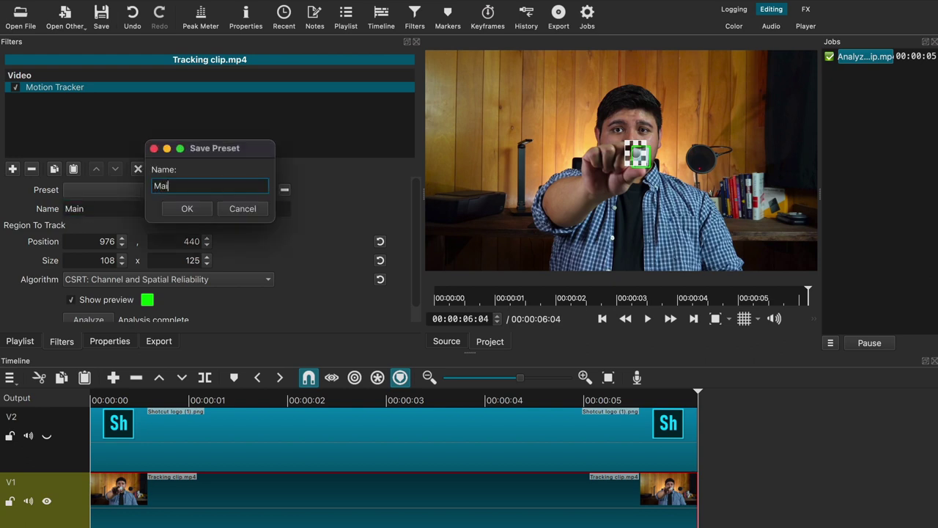
pyautogui.click(192, 209)
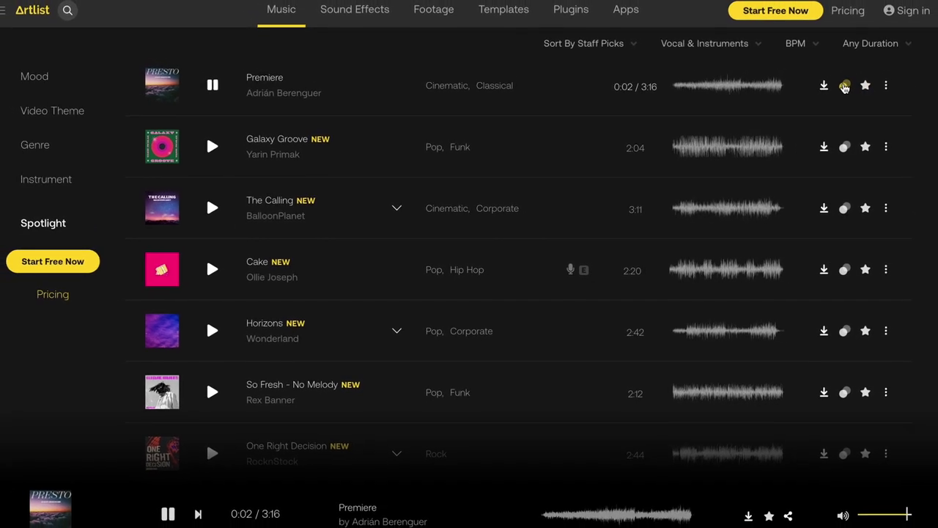
# Step: Show Artlist songs similar to the Premiere track
pyautogui.click(841, 86)
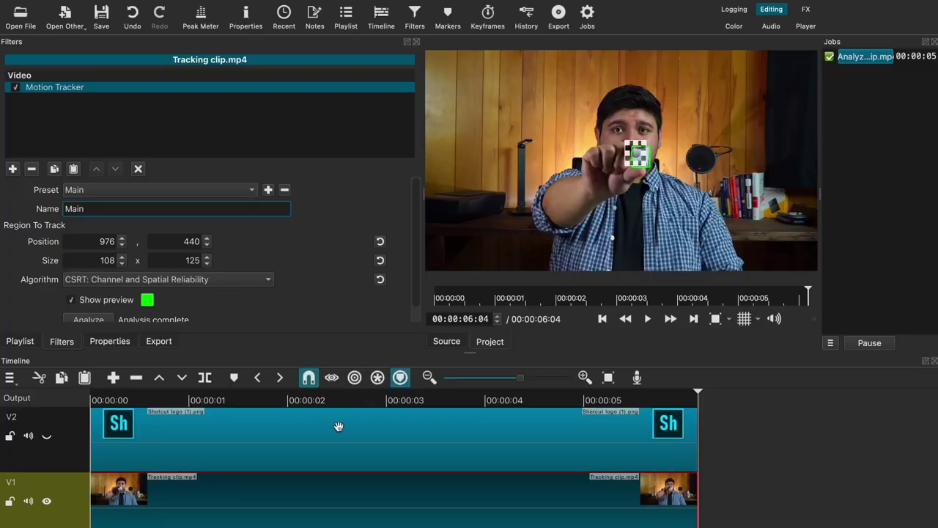
# Step: Select the V2 logo clip, return to the first frame, and make V2 visible
pyautogui.click(321, 437)
pyautogui.moveTo(155, 399); pyautogui.dragTo(74, 392)
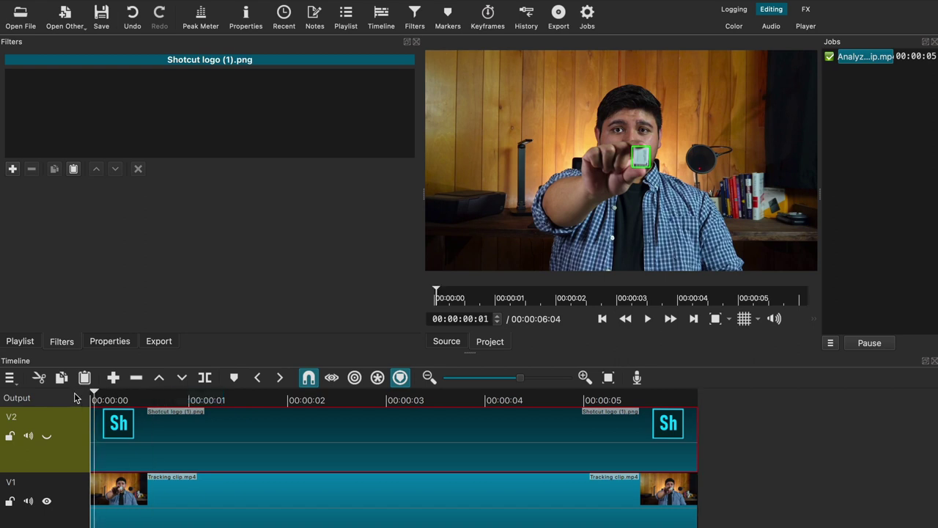
pyautogui.click(47, 436)
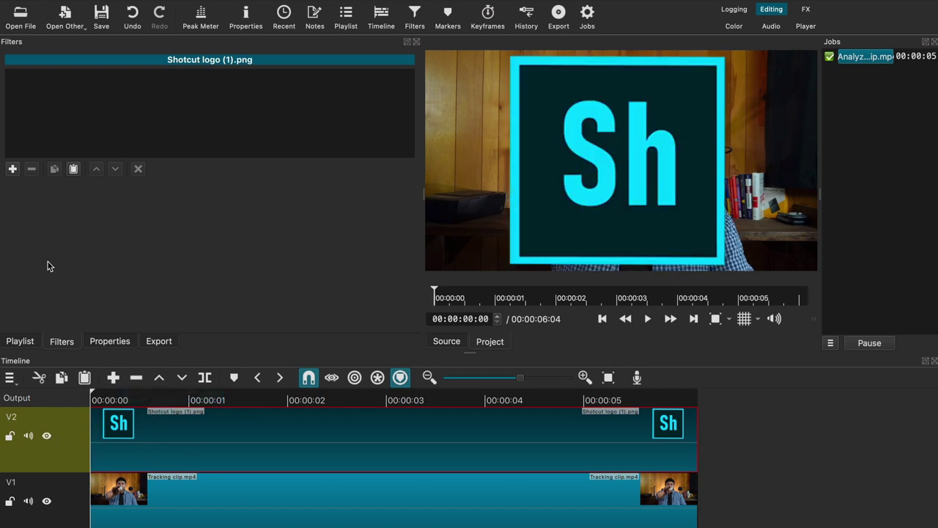
# Step: Add a Size, Position & Rotate filter and shrink the logo to 236x132 at 917,435
pyautogui.click(12, 170)
pyautogui.write('rot')
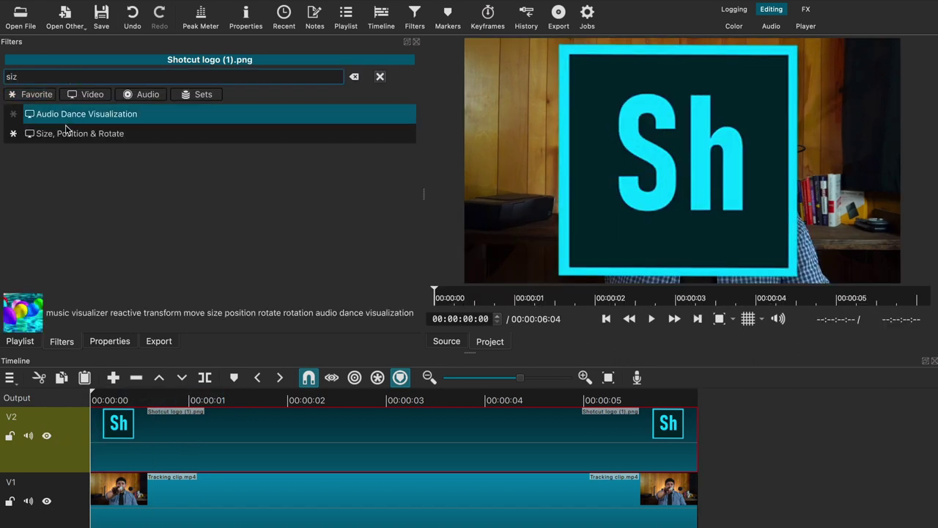
pyautogui.click(61, 133)
pyautogui.moveTo(468, 43); pyautogui.dragTo(711, 154)
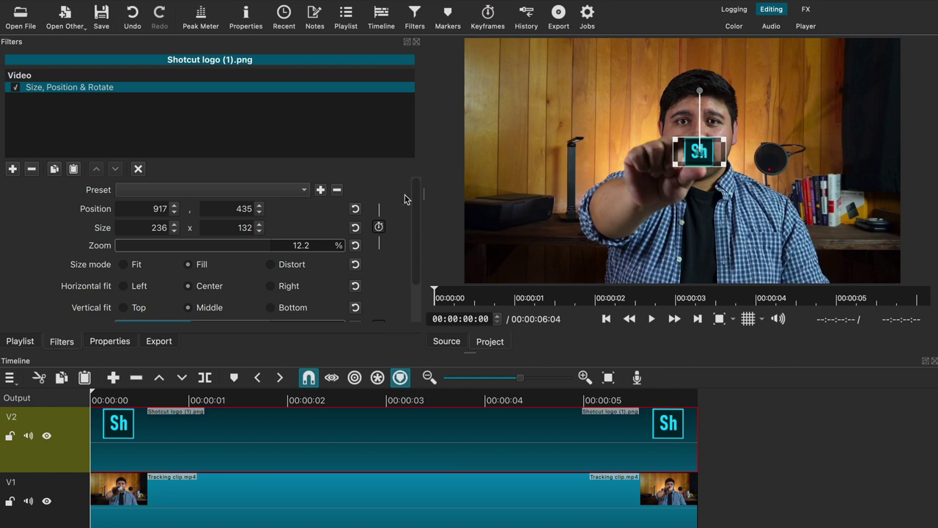
# Step: Set Load Keyframes from Motion Tracker to the Main tracker with Absolute Position
pyautogui.moveTo(414, 209); pyautogui.dragTo(416, 249)
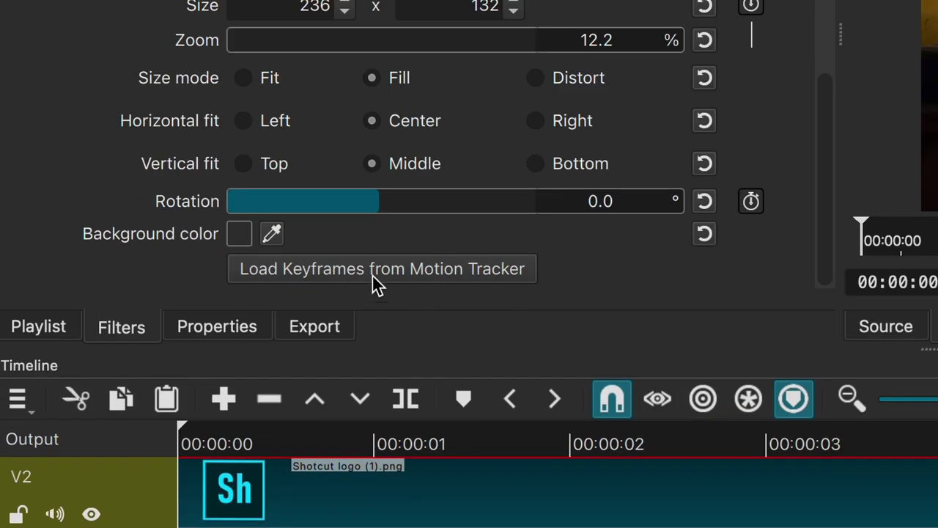
pyautogui.click(371, 274)
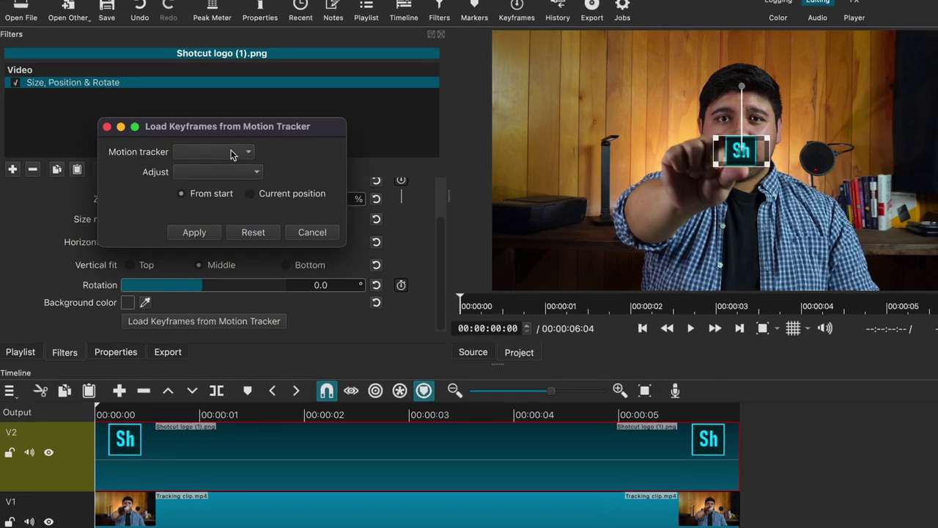
pyautogui.click(218, 153)
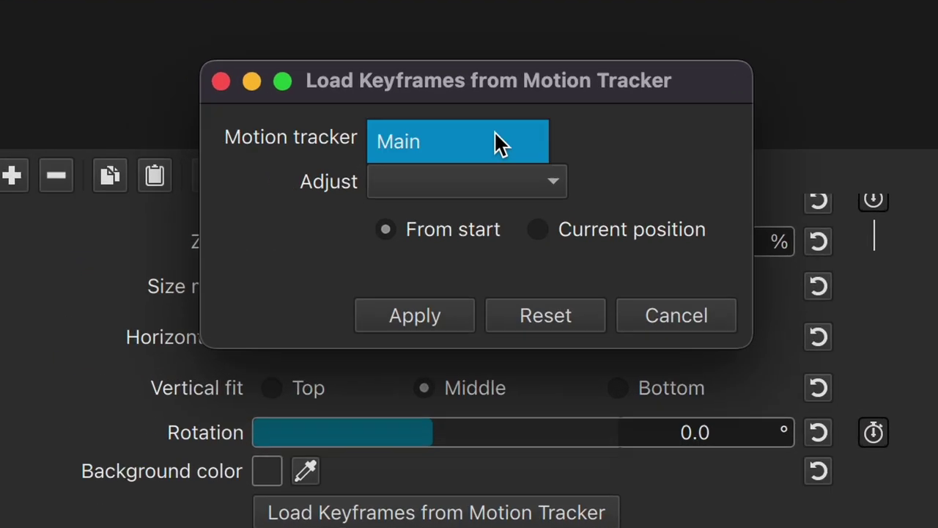
pyautogui.click(406, 147)
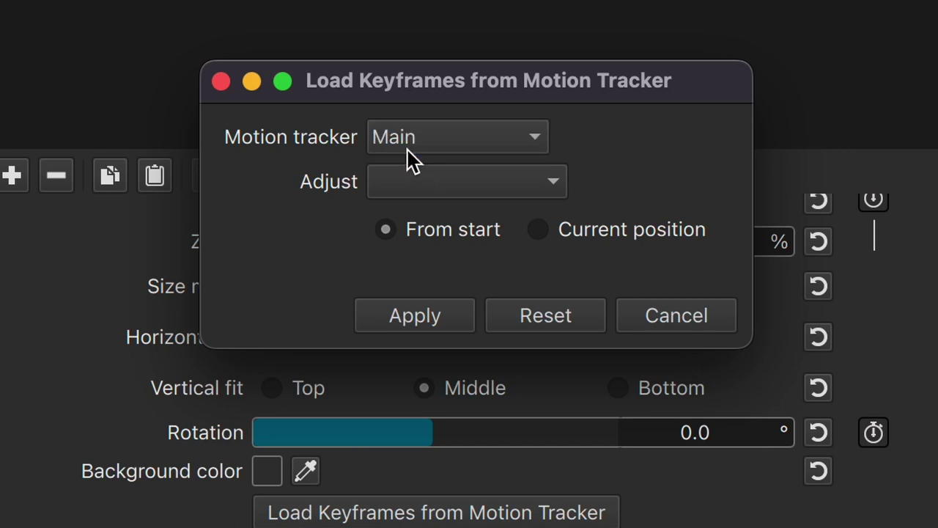
pyautogui.click(429, 191)
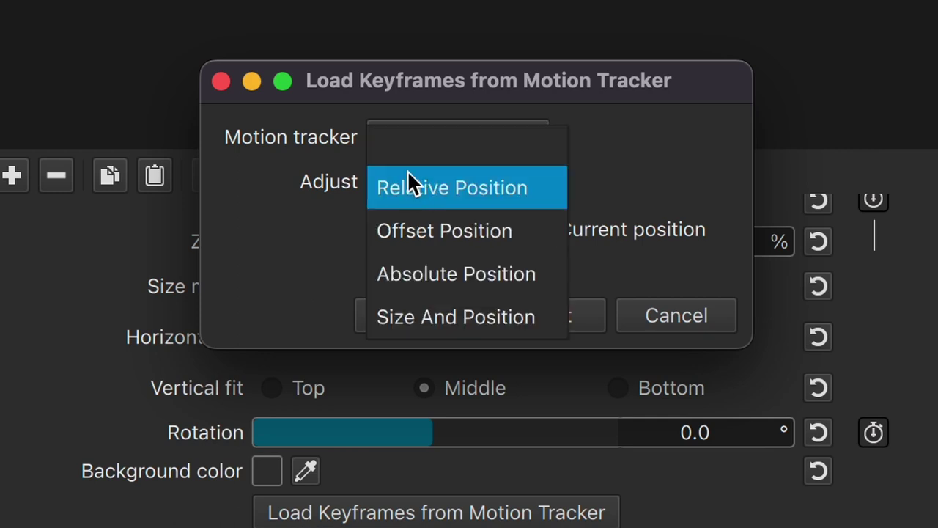
pyautogui.click(448, 286)
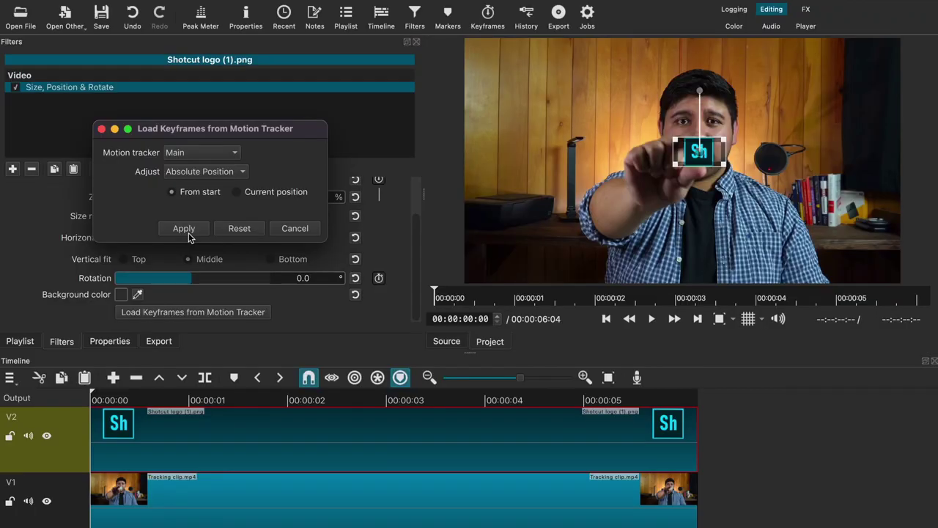
# Step: Apply the Main tracker's motion to the logo and review its Size & Position keyframes
pyautogui.click(183, 228)
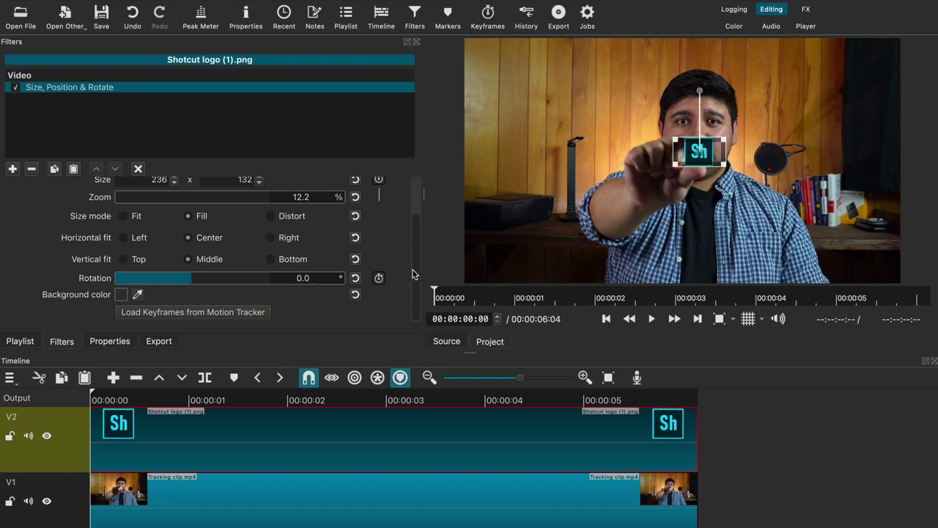
pyautogui.scroll(3, 415, 275)
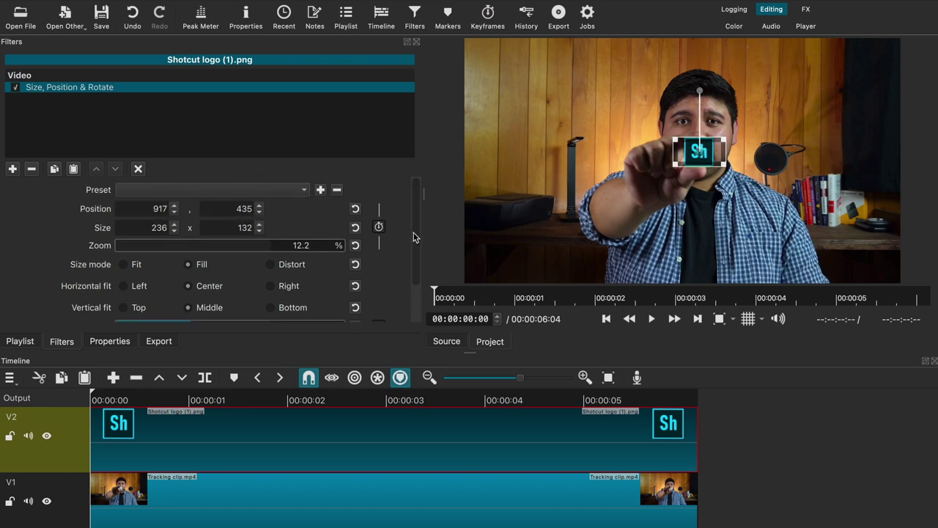
pyautogui.click(378, 225)
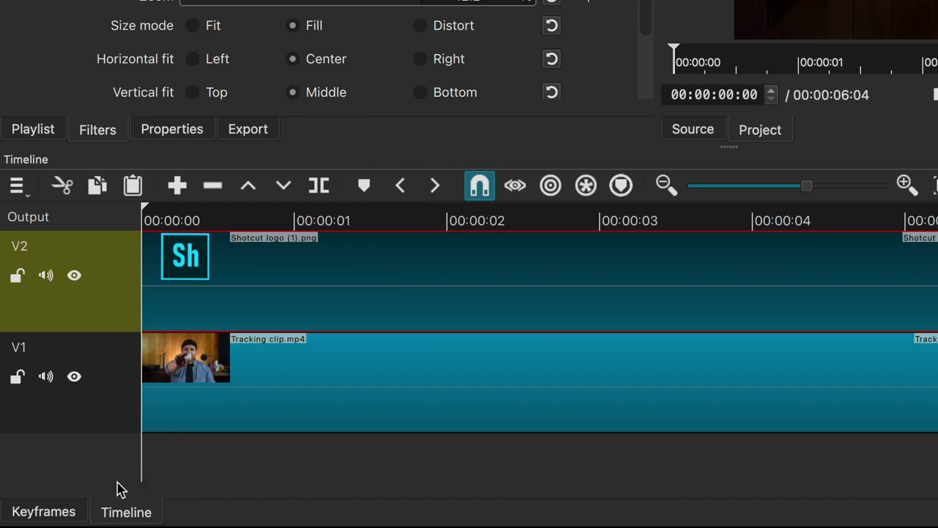
pyautogui.click(46, 512)
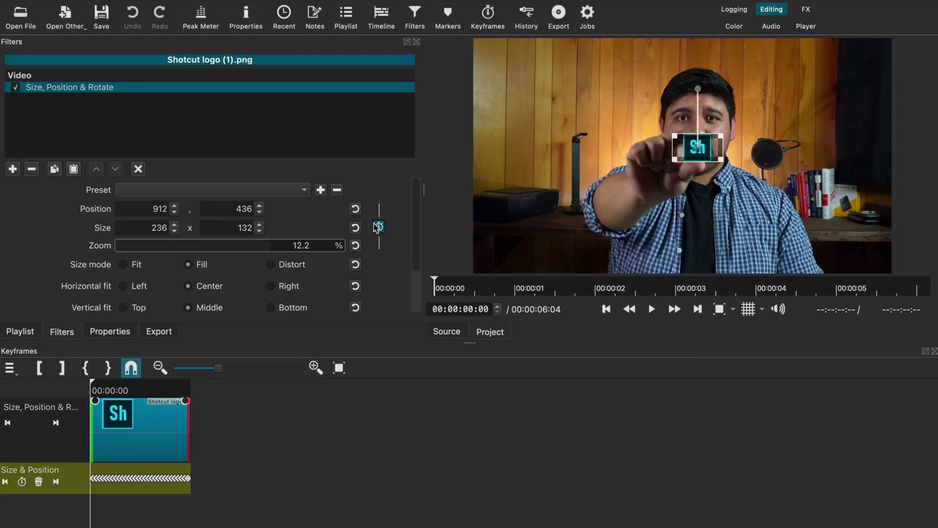
# Step: Attempt to clear the Size & Position keyframes, then choose No to keep the tracker keyframes
pyautogui.click(377, 227)
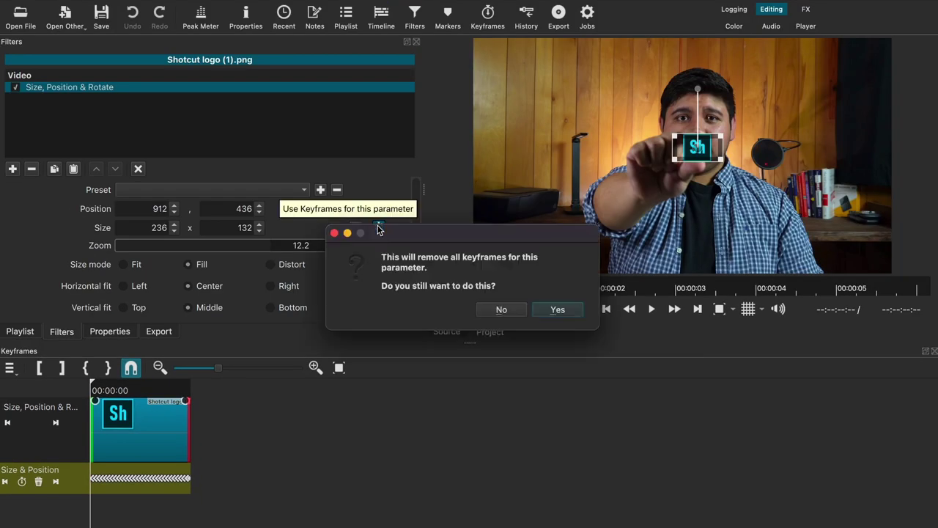
pyautogui.click(501, 310)
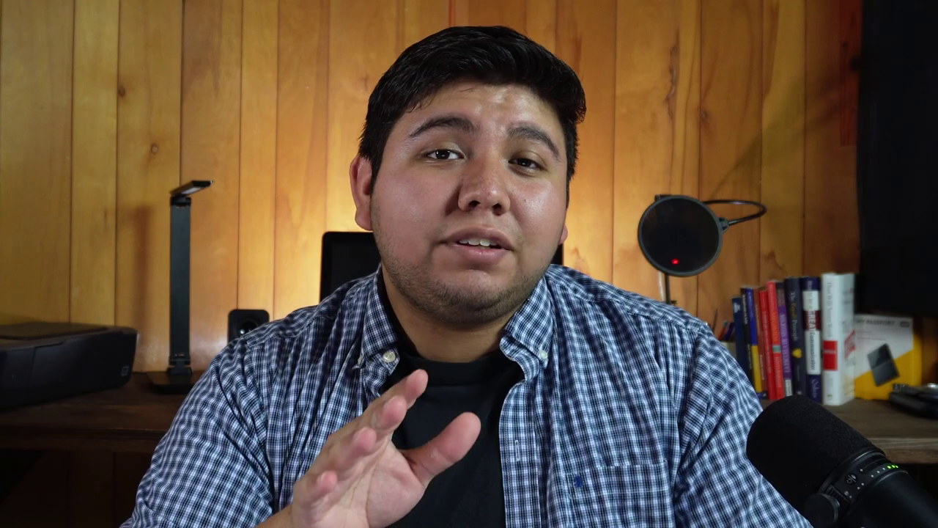
# Step: Play the timeline to watch the Shotcut logo follow the cube in the man's hand
pyautogui.click(651, 309)
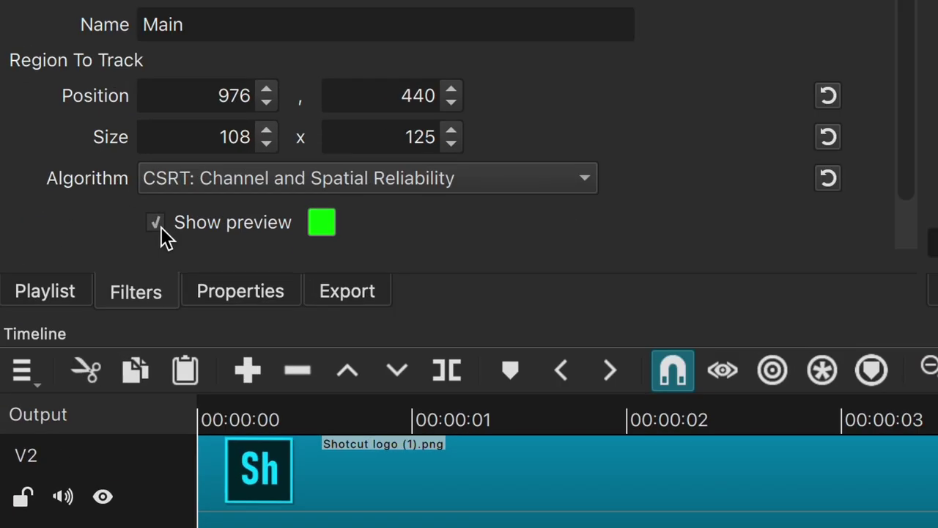
# Step: Turn off Show preview in the tracking clip's Motion Tracker to hide the green box
pyautogui.click(72, 300)
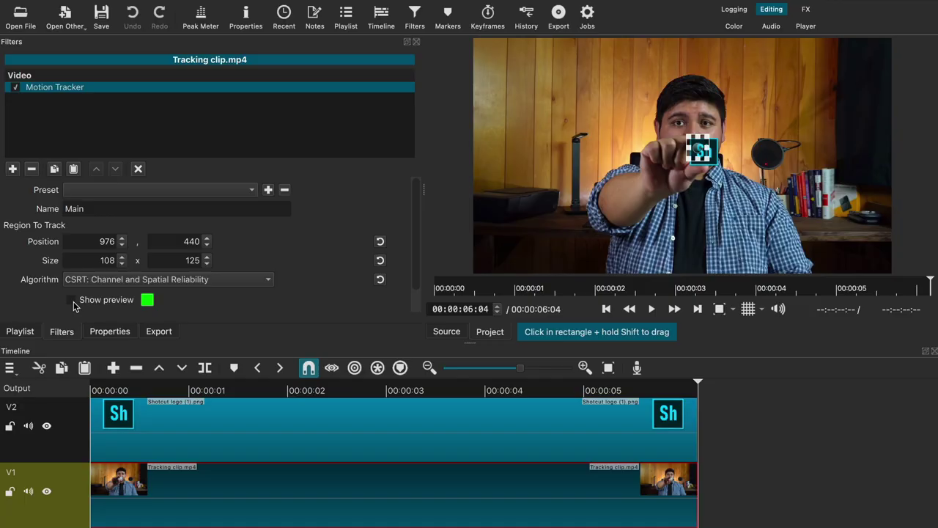